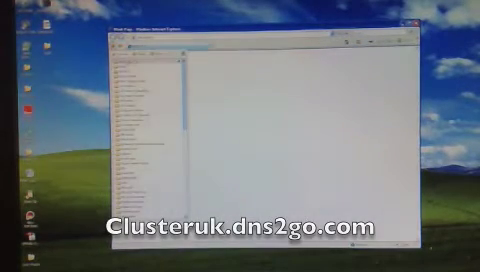
# - Open the Alfa Romeo Brera article from the site's left-hand model list
pyautogui.click(130, 120)
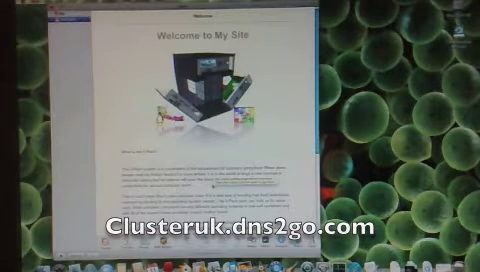
# - Choose New Page from iWeb's File menu to bring up page templates
pyautogui.click(22, 3)
pyautogui.click(28, 12)
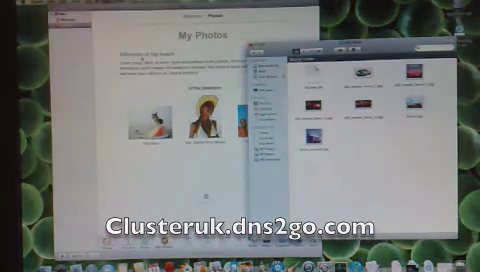
# - Add two more red car photos to the gallery and retitle the page 'Alfa Brera' / 'Great car'
pyautogui.moveTo(213, 120); pyautogui.dragTo(213, 122)
pyautogui.moveTo(243, 128); pyautogui.dragTo(235, 115)
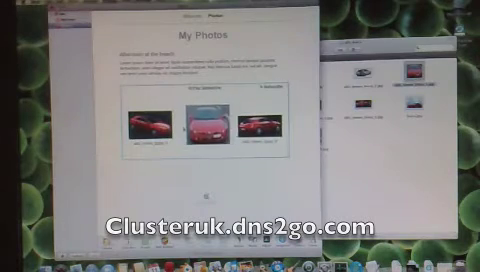
pyautogui.doubleClick(203, 35)
pyautogui.write('Alfa Brera')
pyautogui.doubleClick(150, 52)
pyautogui.write('Great car')
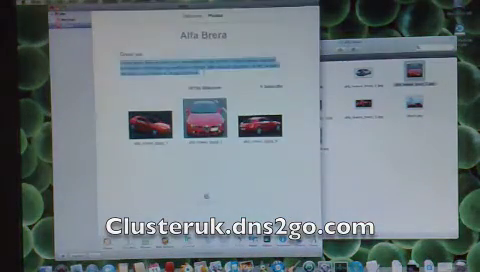
# - Paste the new body text over the Alfa Brera placeholder paragraph
pyautogui.rightClick(122, 62)
pyautogui.click(140, 79)
# - Publish the site to a chosen folder, then visit its Alfa Brera photos page
pyautogui.click(22, 6)
pyautogui.click(25, 22)
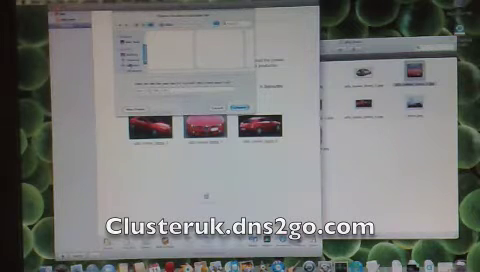
pyautogui.click(132, 62)
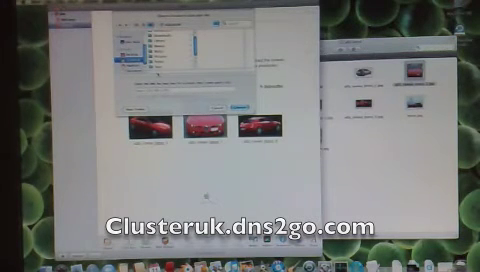
pyautogui.click(245, 105)
pyautogui.click(237, 67)
pyautogui.click(208, 43)
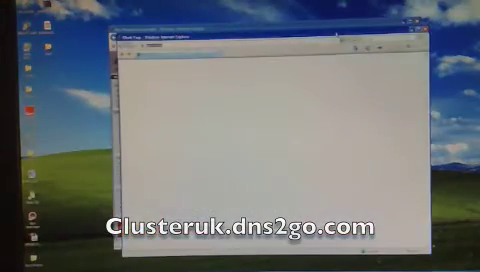
# - Load the published site, go to Alfa Brera, and enlarge the middle red car photo
pyautogui.click(200, 64)
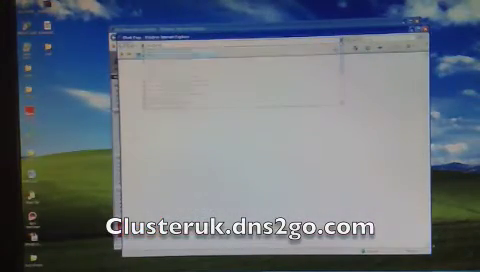
pyautogui.click(279, 64)
pyautogui.click(269, 165)
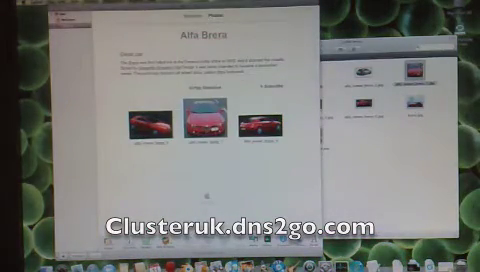
# - Add a 'My Movie' page from the Movie template and bring the car images folder forward
pyautogui.click(22, 3)
pyautogui.click(80, 3)
pyautogui.click(22, 3)
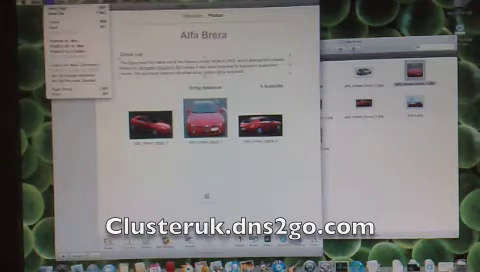
pyautogui.click(28, 12)
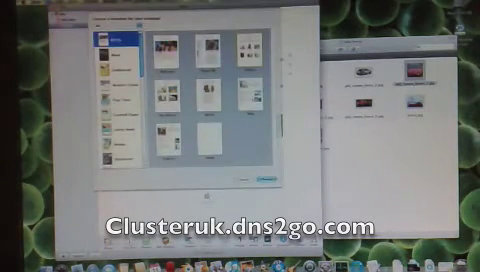
pyautogui.press('Escape')
pyautogui.click(60, 24)
pyautogui.click(408, 170)
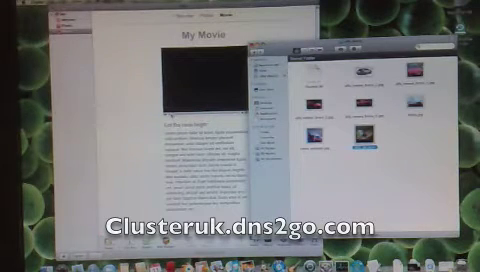
# - Retitle the movie page 'Alfa GTA' and start publishing the site to a folder
pyautogui.doubleClick(203, 36)
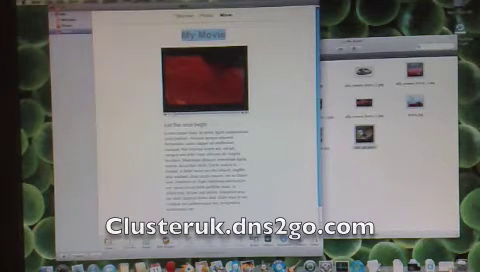
pyautogui.write('Alfs GTA')
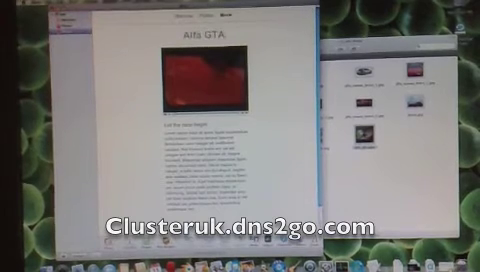
pyautogui.click(25, 2)
pyautogui.click(75, 90)
pyautogui.click(50, 4)
pyautogui.click(30, 20)
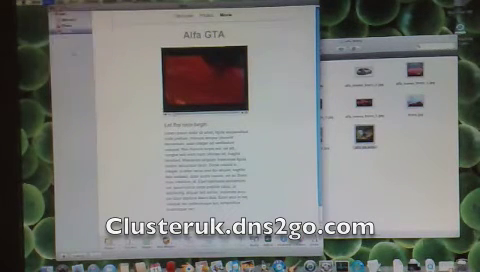
# - In Finder, open the web server's document folder and delete its old contents
pyautogui.click(420, 213)
pyautogui.click(268, 117)
pyautogui.click(268, 123)
pyautogui.doubleClick(387, 113)
pyautogui.rightClick(313, 66)
pyautogui.click(352, 66)
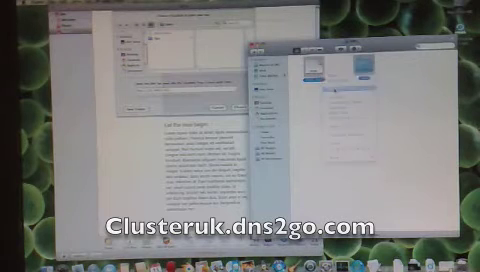
# - Publish the site into the web server's document folder
pyautogui.moveTo(350, 45); pyautogui.dragTo(430, 45)
pyautogui.click(170, 67)
pyautogui.press('Return')
# - Visit the published site in Safari and view its Alfa GTA and Alfa Brera pages
pyautogui.click(237, 65)
pyautogui.click(218, 42)
pyautogui.click(181, 43)
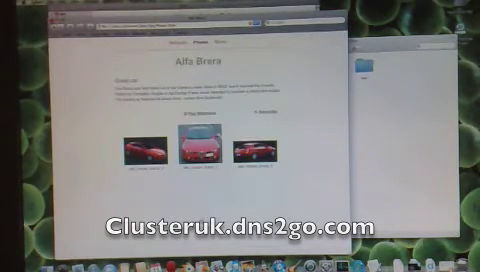